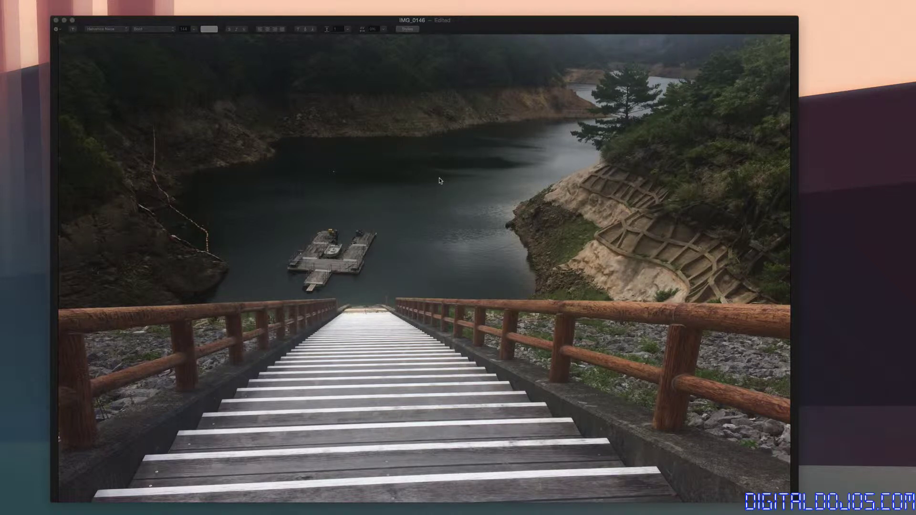
- Bring the IMG_0146 lake photo window to the front in Pixelmator
left_click(440, 180)
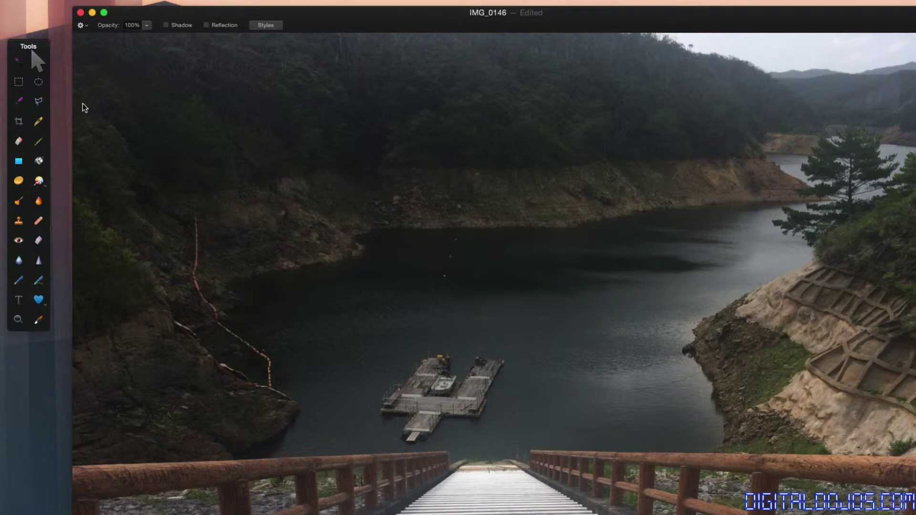
- Select the floating dock using the Elliptical Marquee and then the Magic Wand
left_click(38, 82)
left_click_drag(370, 336, 555, 456)
key("super+d")
key("w")
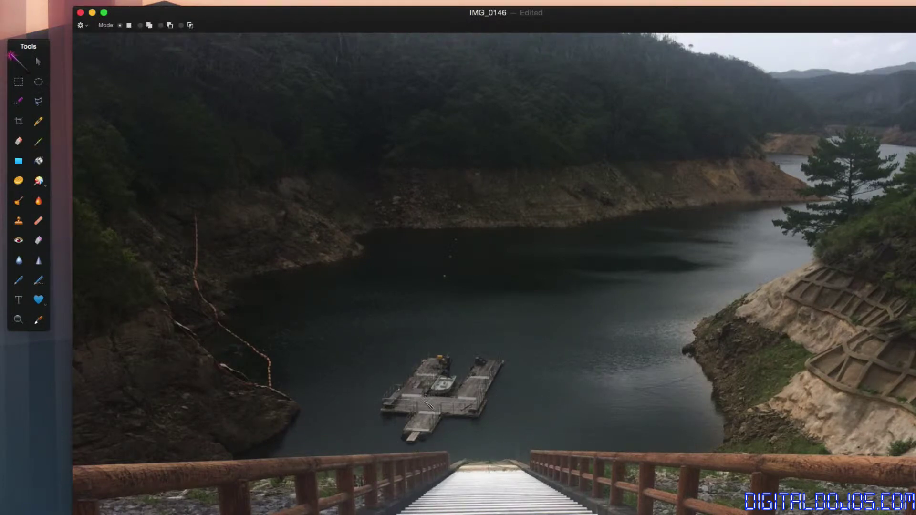
mouse_move(432, 410)
left_mouse_down()
mouse_move(456, 374)
mouse_move(437, 401)
left_mouse_up()
- Move the selected dock up and right, then repair the gap it left in the water
left_click(38, 63)
mouse_move(421, 414)
left_mouse_down()
mouse_move(503, 393)
mouse_move(581, 324)
mouse_move(360, 287)
mouse_move(340, 294)
left_mouse_up()
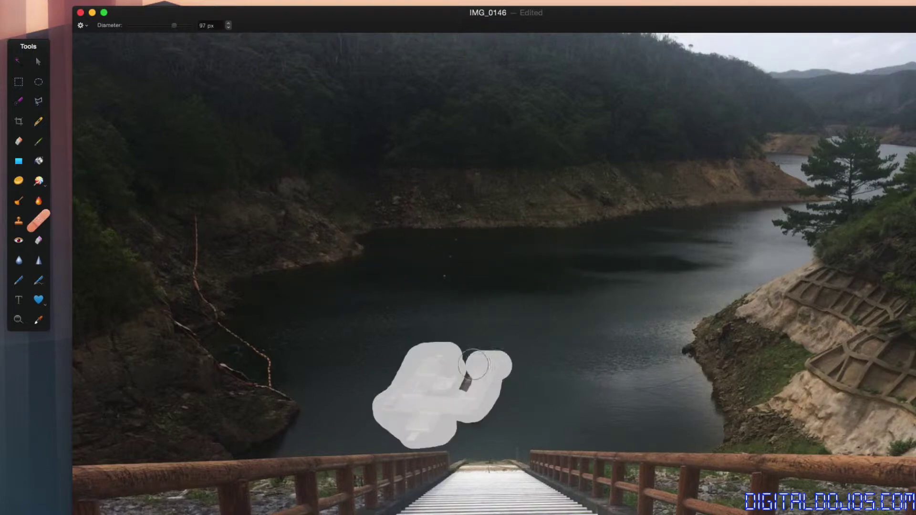
mouse_move(475, 360)
left_mouse_down()
mouse_move(465, 391)
mouse_move(505, 381)
left_mouse_up()
left_click(477, 421)
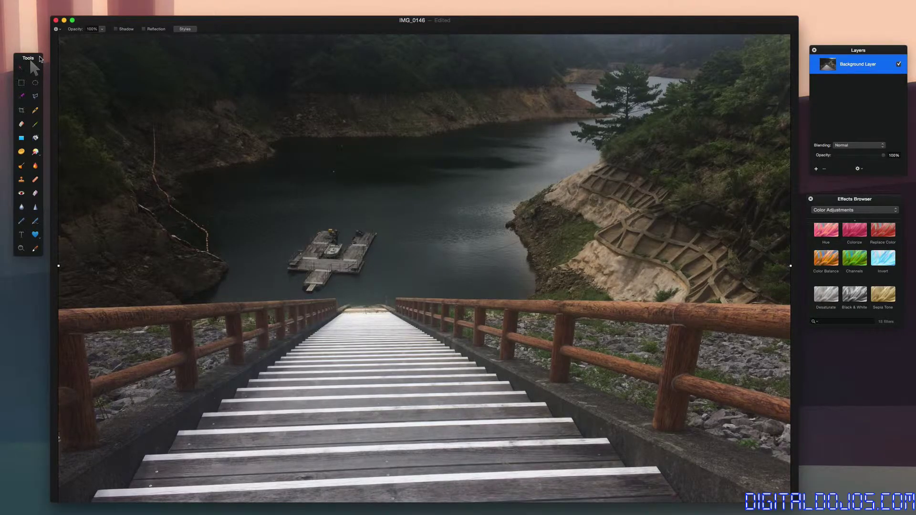
key("w")
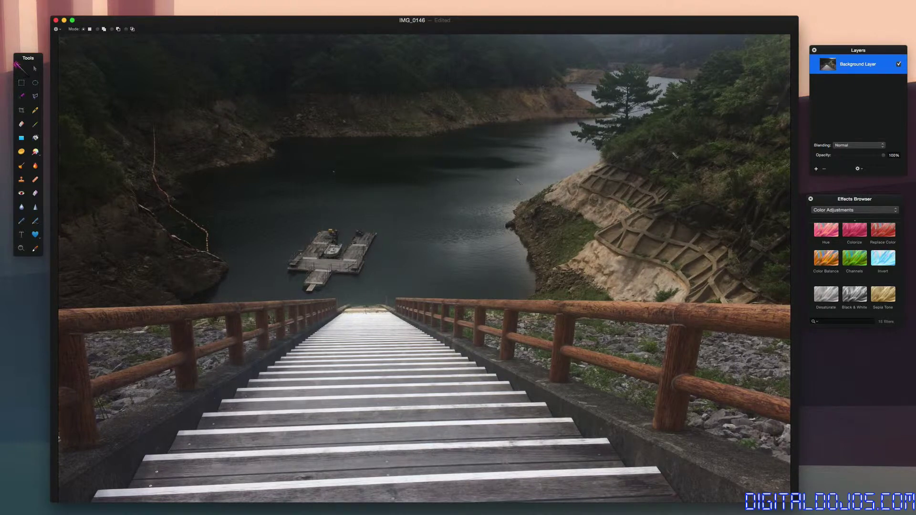
left_click(865, 146)
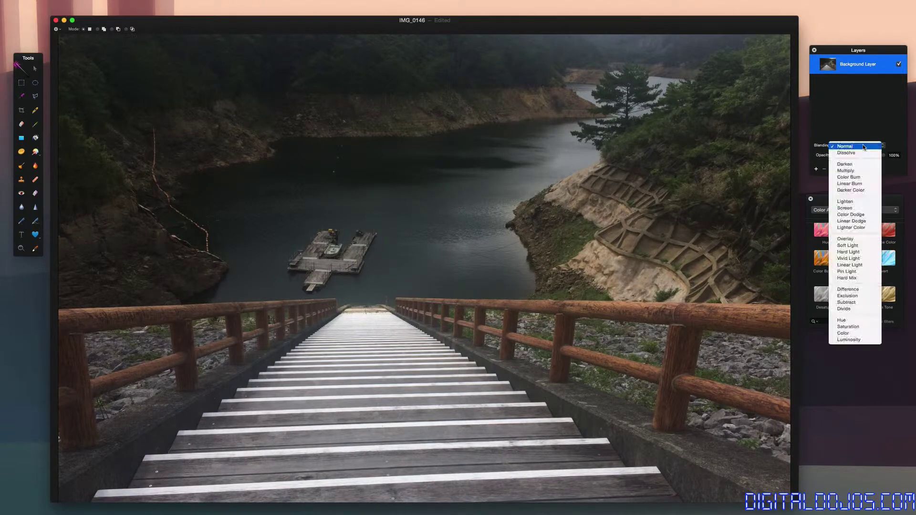
left_click(884, 128)
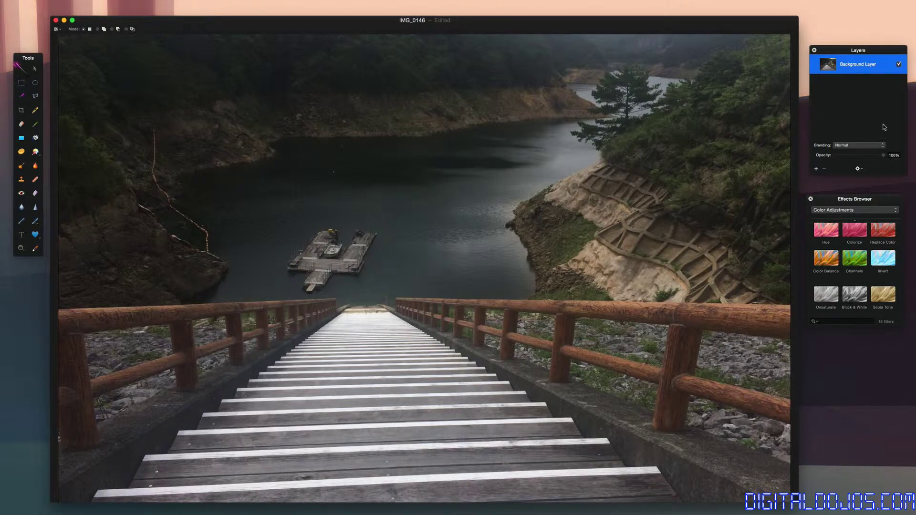
- Show All Effects in the Effects Browser and drag Brightness onto the lake photo
left_click(875, 211)
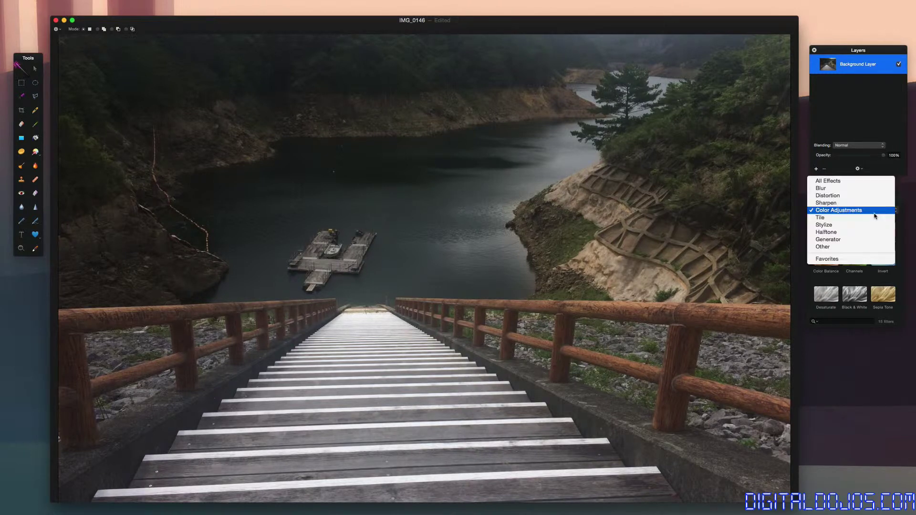
left_click(865, 181)
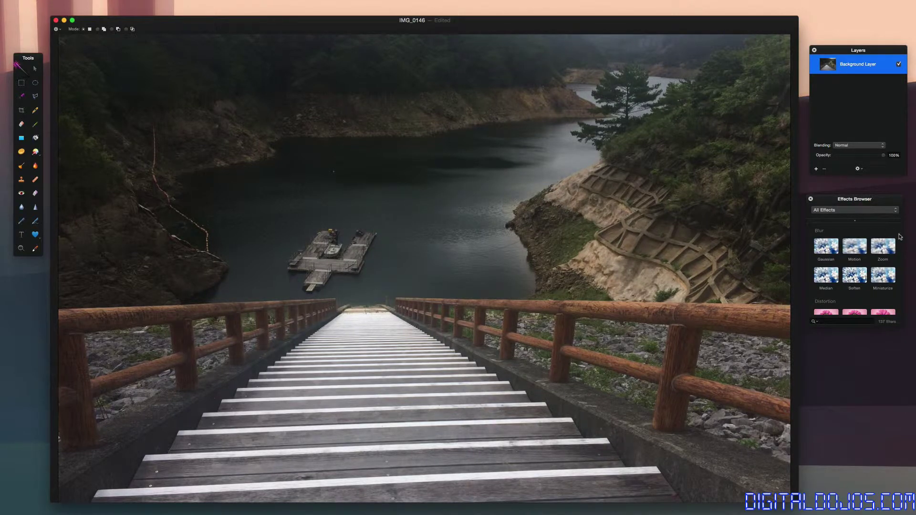
scroll(899, 237, "down", 5)
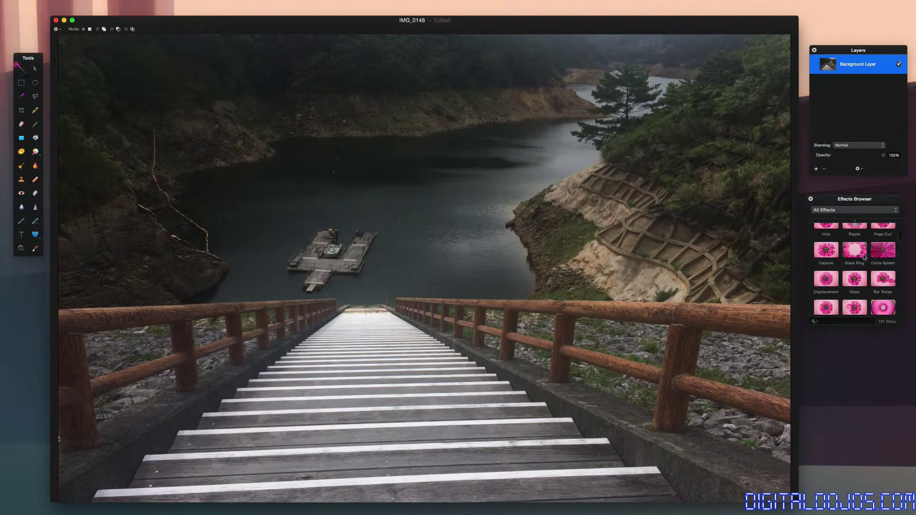
scroll(854, 253, "down", 2)
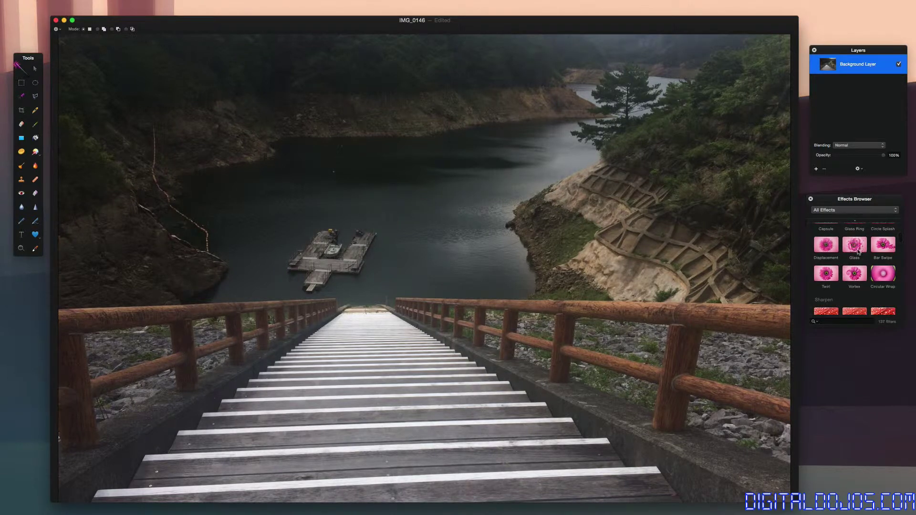
scroll(854, 252, "down", 3)
scroll(855, 247, "down", 2)
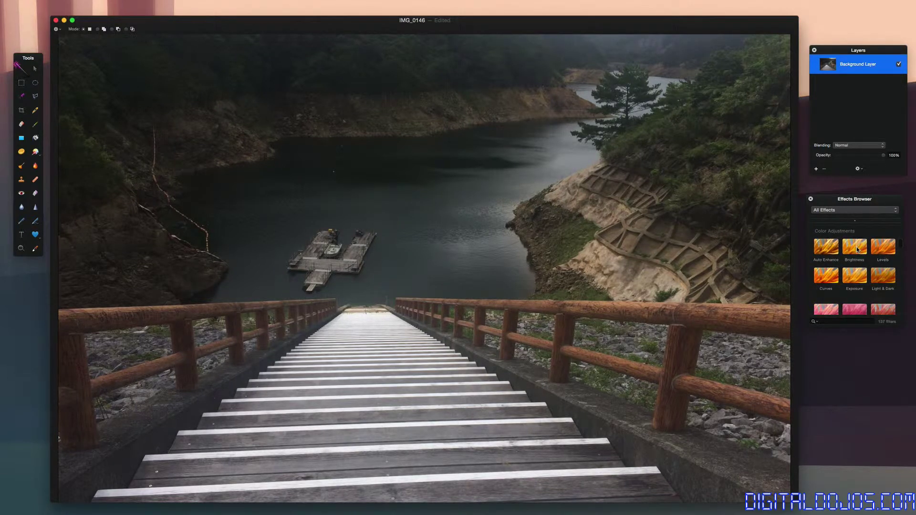
left_click_drag(862, 245, 614, 241)
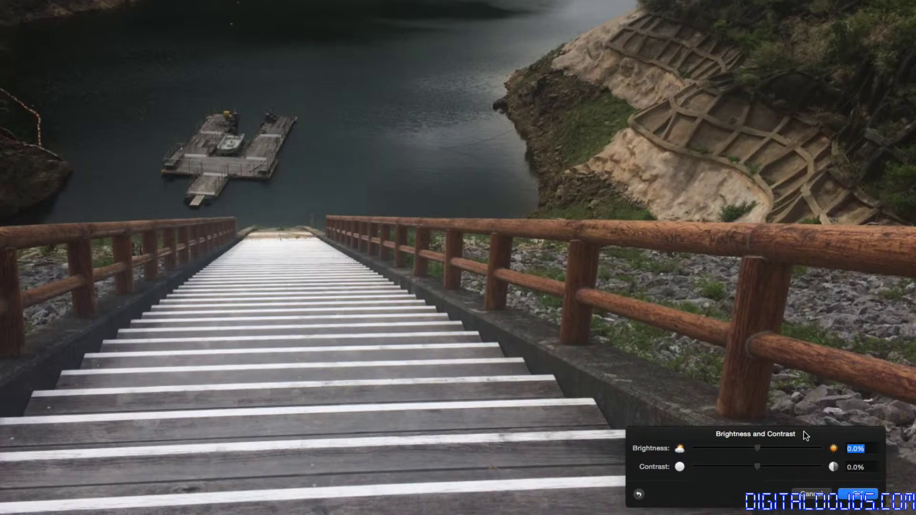
- Lower the brightness slightly, leaving contrast at 0.0%, and confirm with OK
left_click_drag(806, 435, 546, 199)
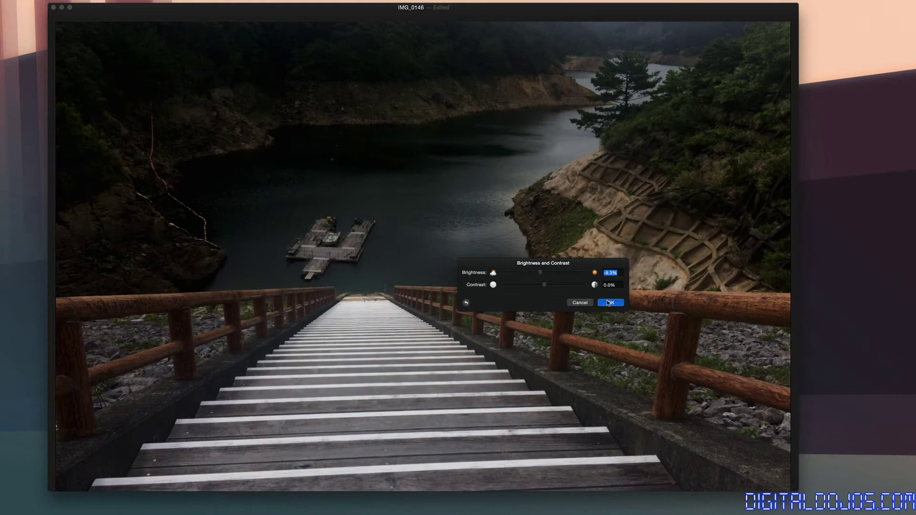
left_click(652, 243)
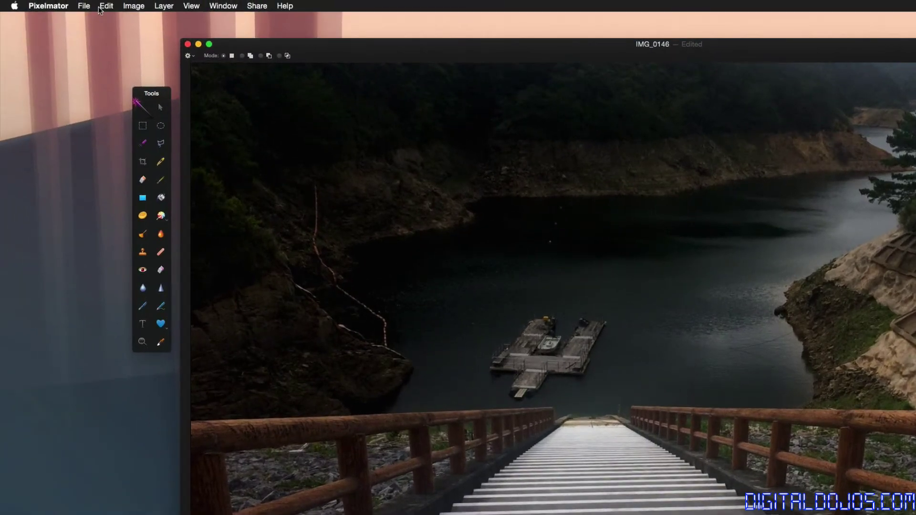
- Browse the File, Edit, Image, Layer, Window, Share and Help menus, ending on View
left_click(85, 6)
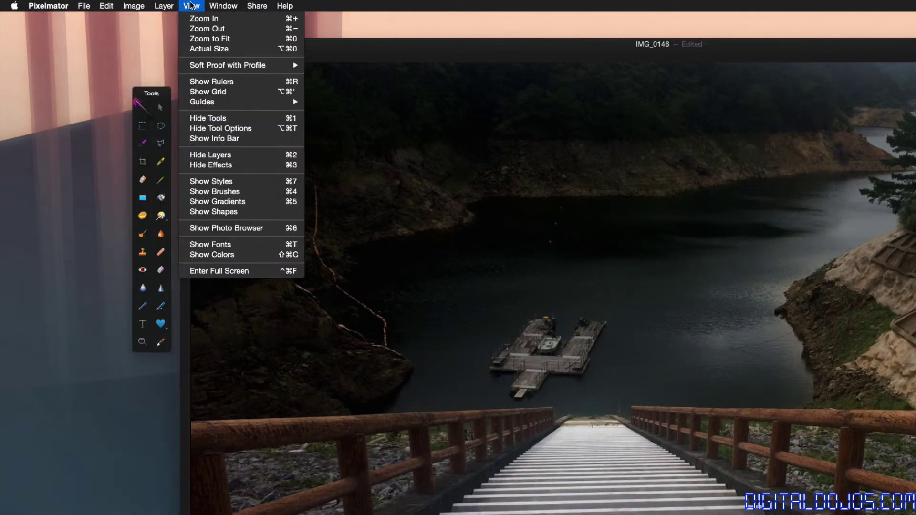
mouse_move(223, 6)
mouse_move(298, 6)
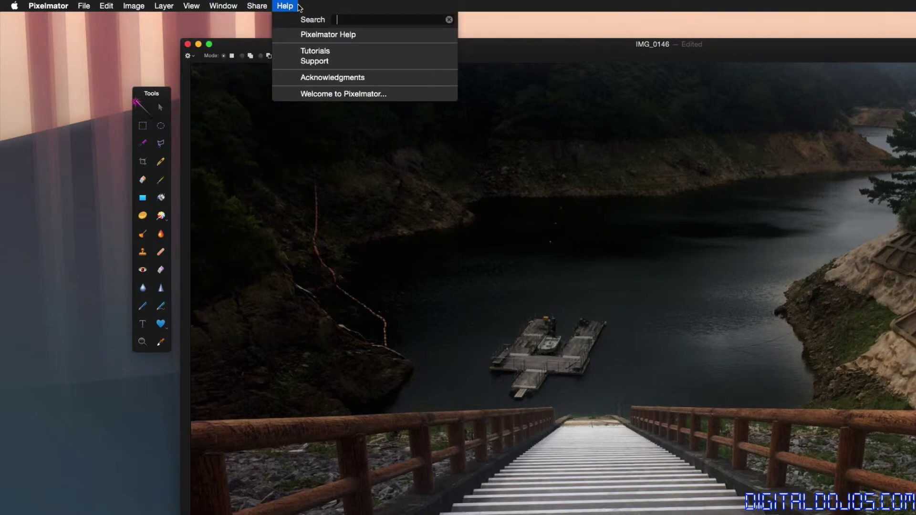
mouse_move(167, 4)
mouse_move(136, 4)
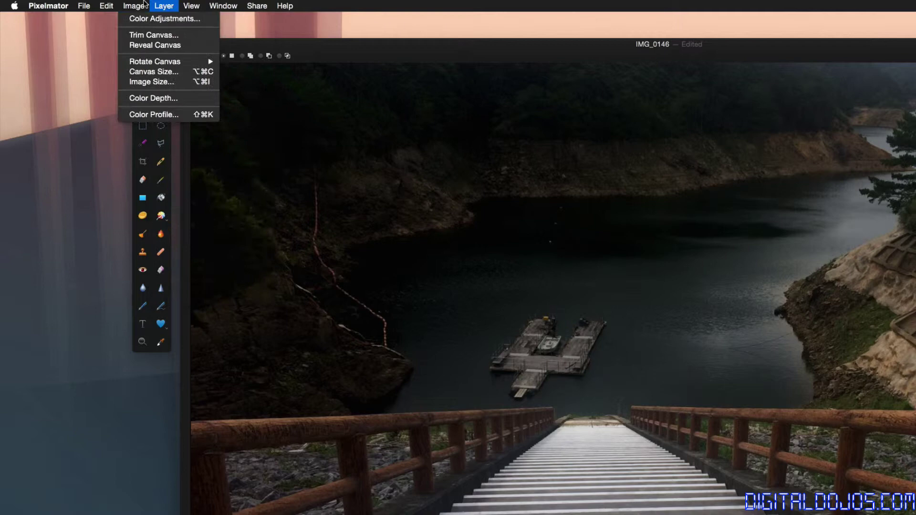
mouse_move(107, 4)
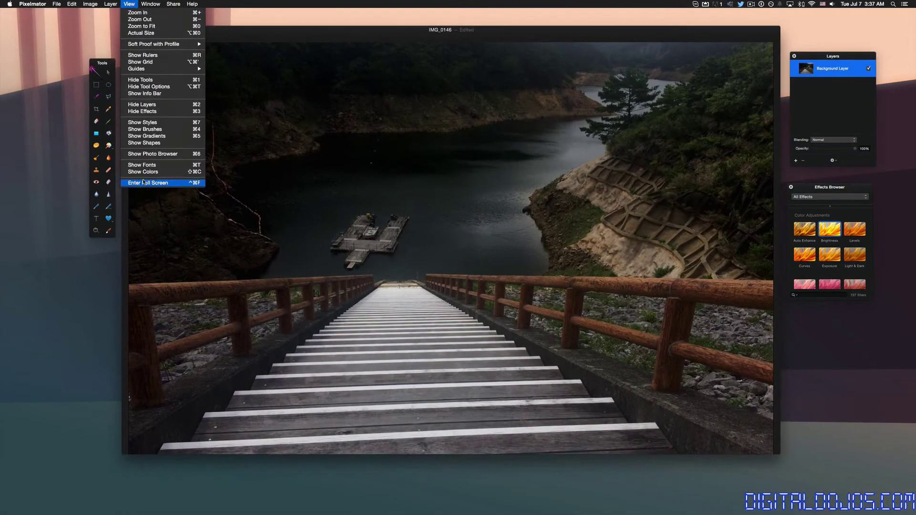
- Switch IMG_0146 to full-screen mode with View > Enter Full Screen
left_click(219, 271)
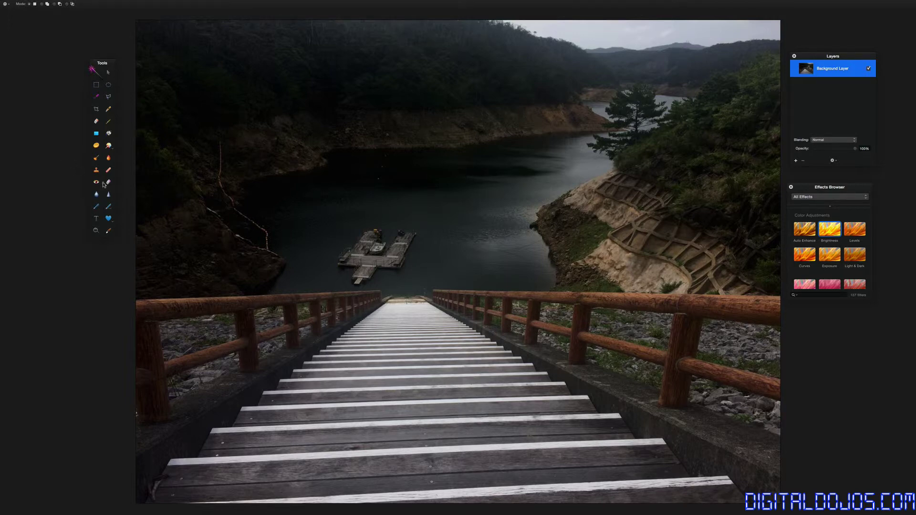
- Add a 'Pixelmator' text layer and nudge it slightly down and left over the lake
left_click(96, 219)
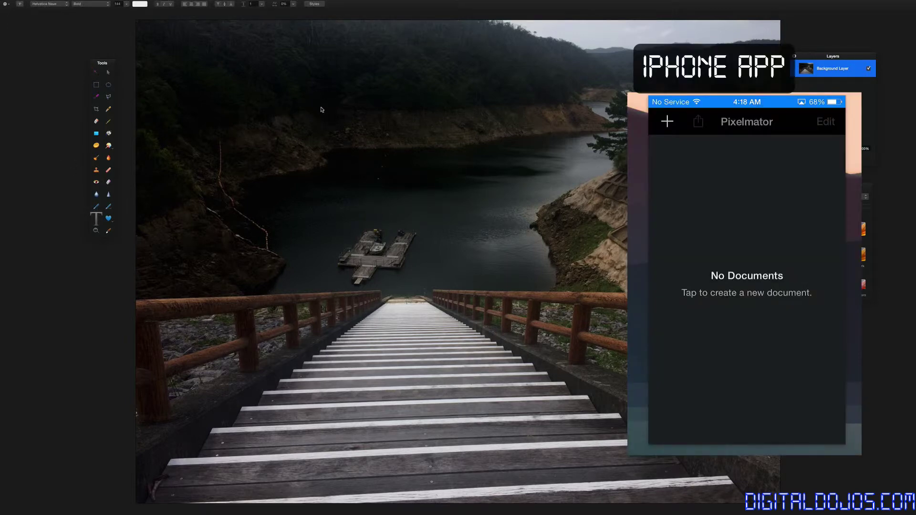
left_click(321, 110)
key("Escape")
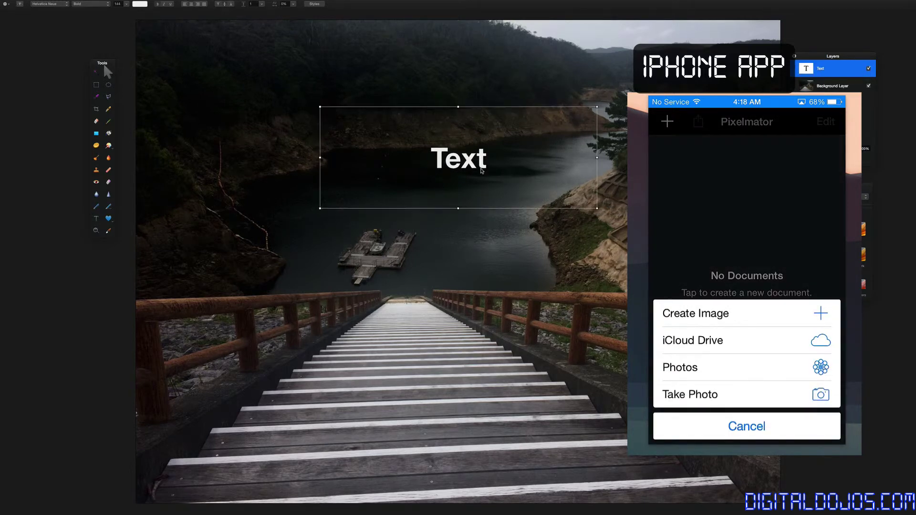
double_click(464, 161)
type("Pixel")
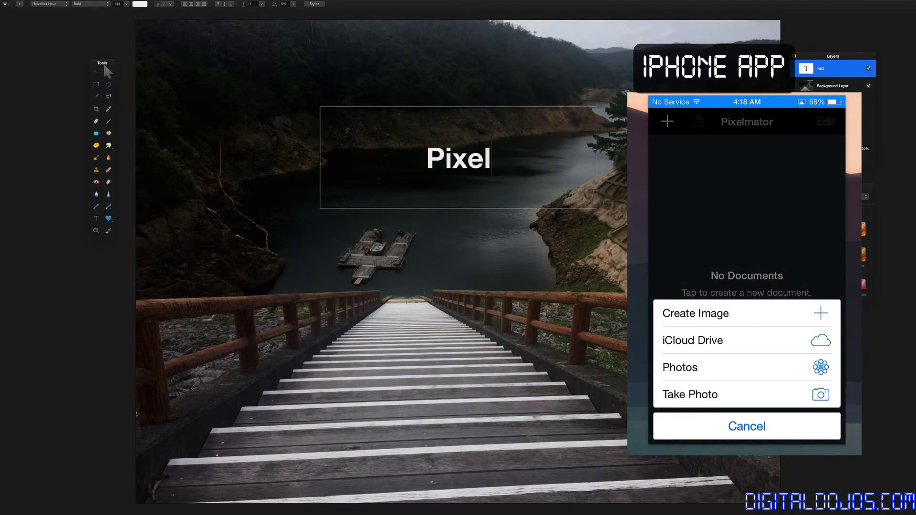
type("mator")
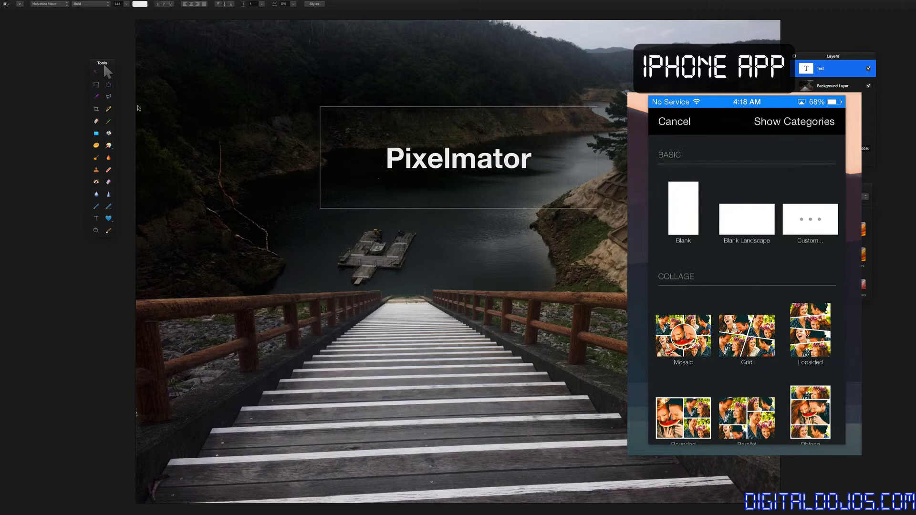
key("Escape")
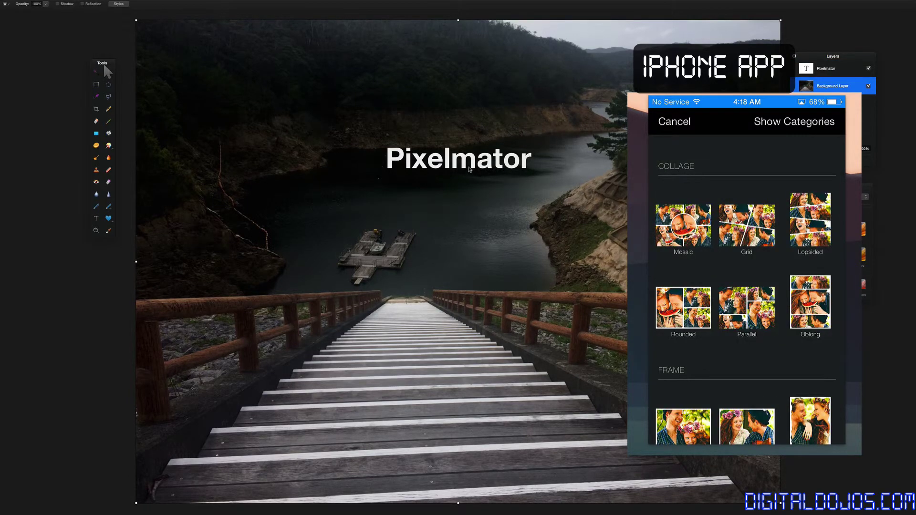
left_click_drag(470, 170, 447, 199)
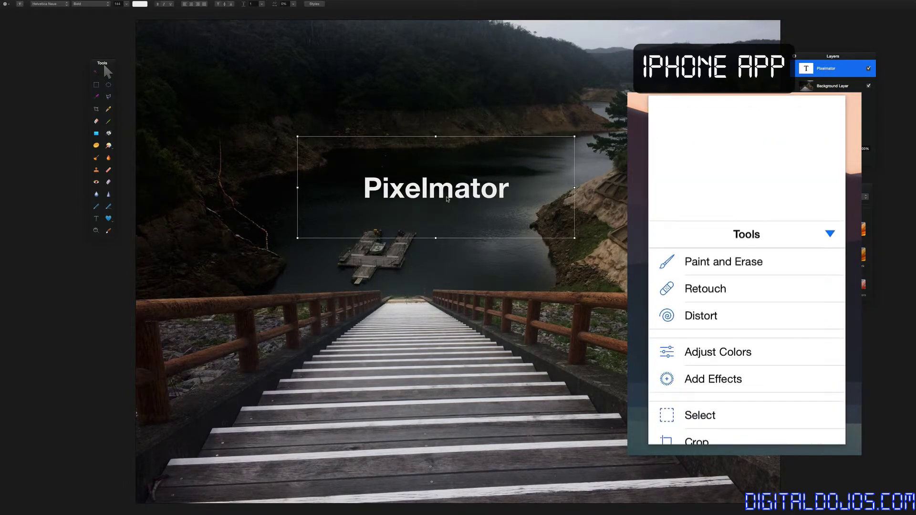